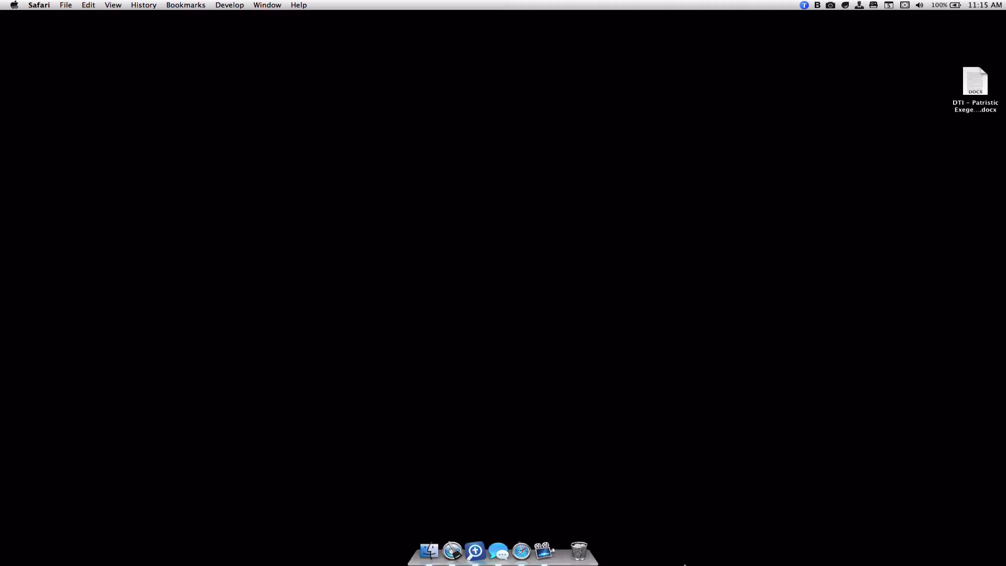
Bring up the Send to Kindle for Mac web page in the browser.
click(515, 552)
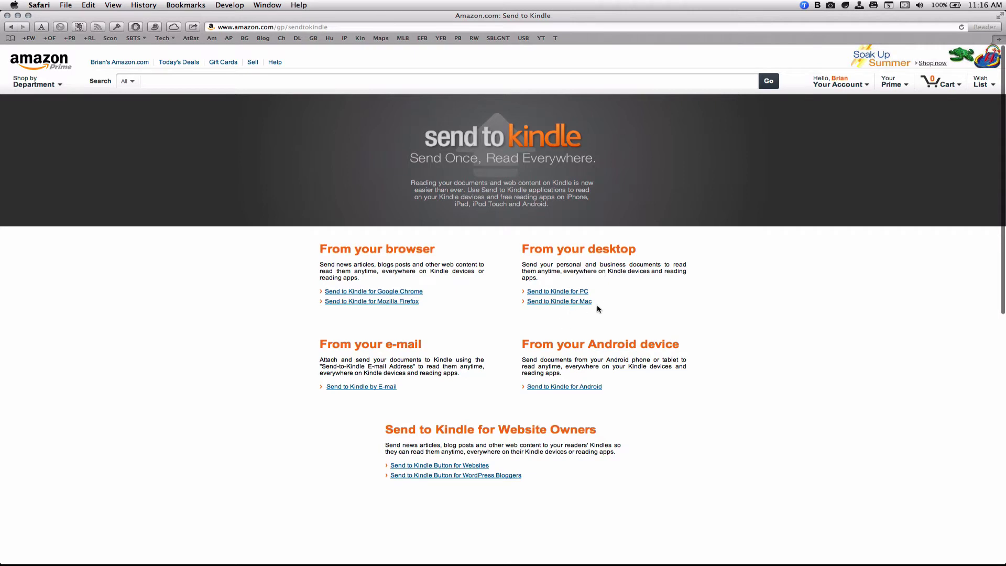
scroll(571, 307, down, 1)
click(570, 304)
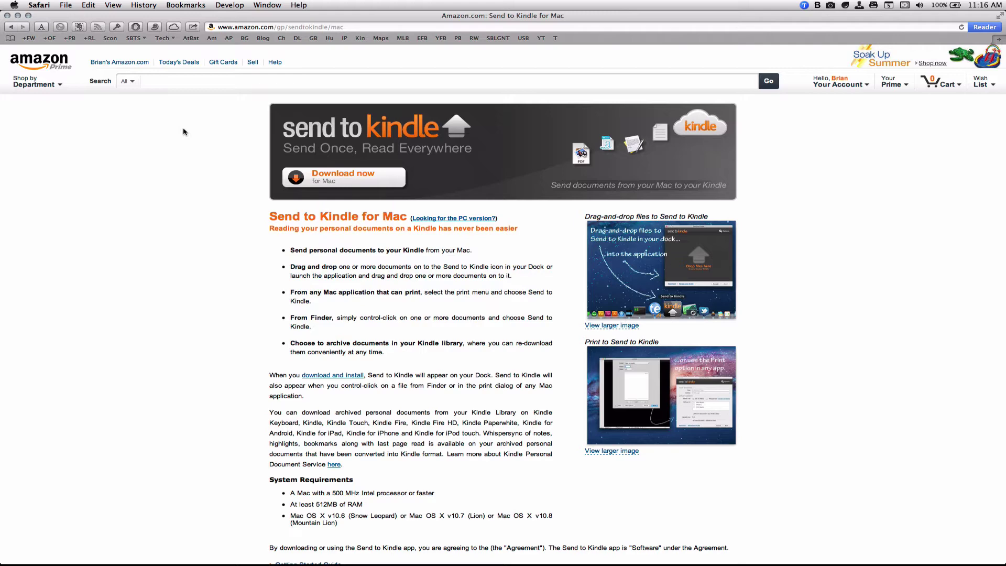
Close the browser and launch Logos Bible Software 5 to Homily I of Chrysostom's Matthew homilies.
click(17, 15)
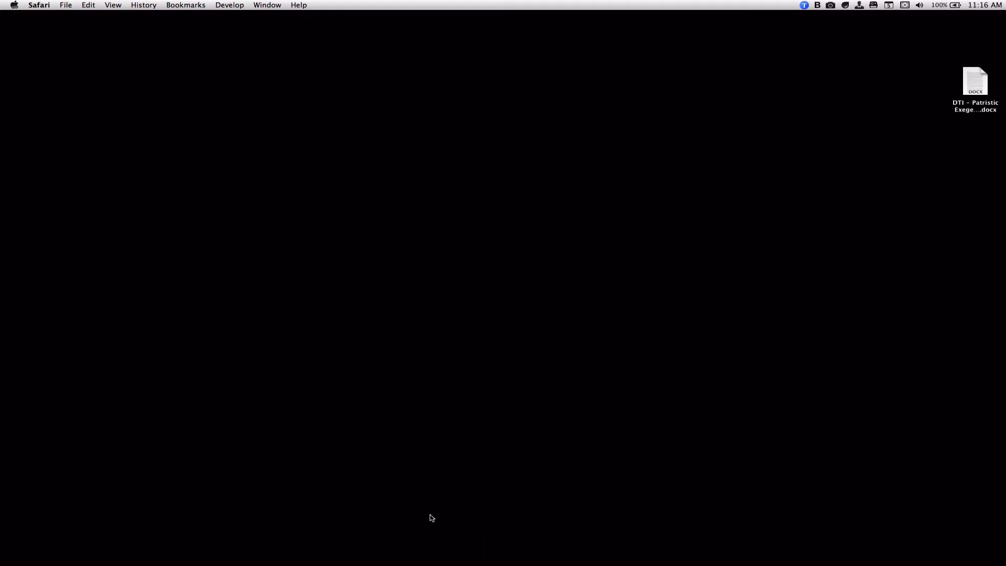
mouse_move(429, 561)
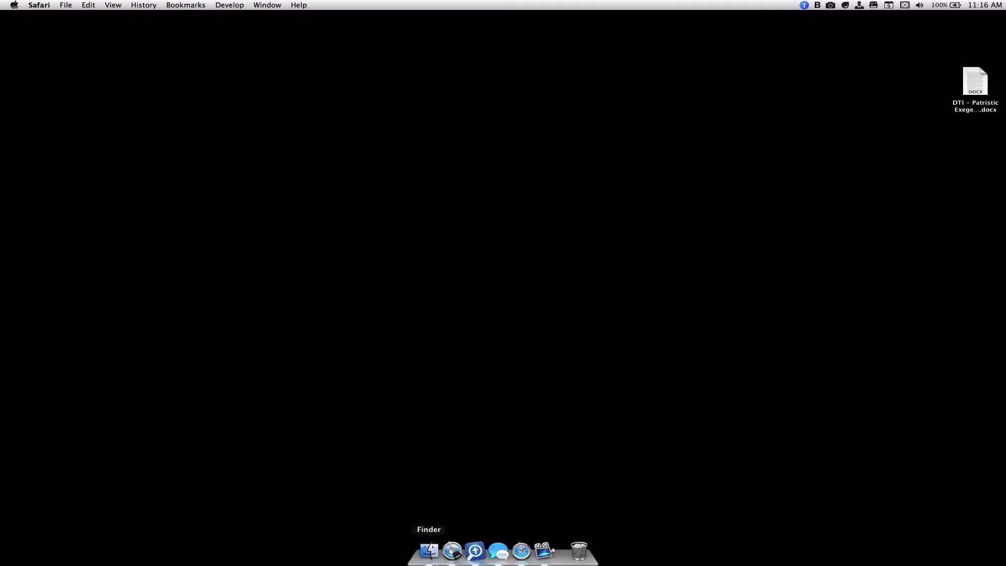
click(474, 551)
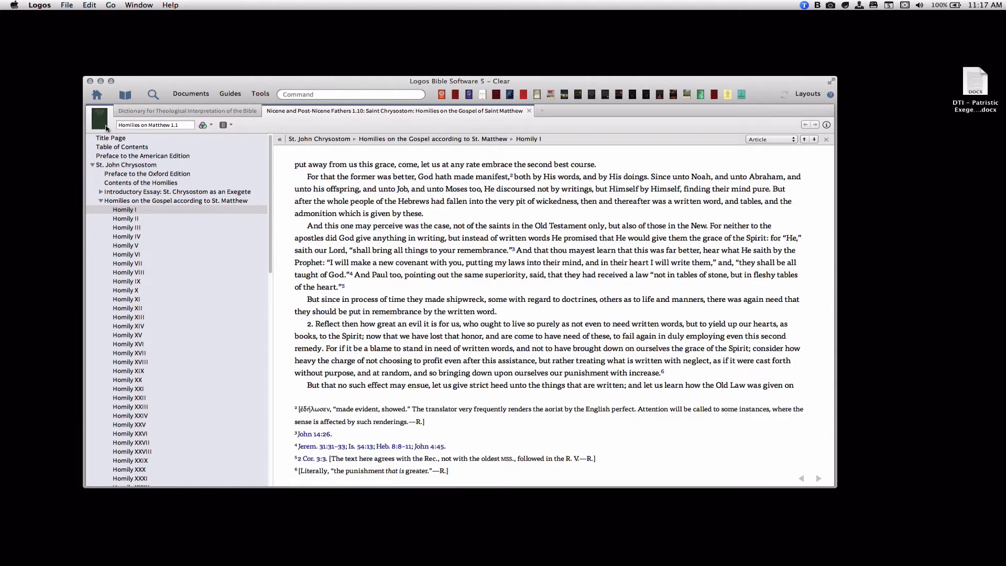
Open Print/Export from the book panel menu with only Homily I selected, previewing 1 of 17 pages.
click(106, 129)
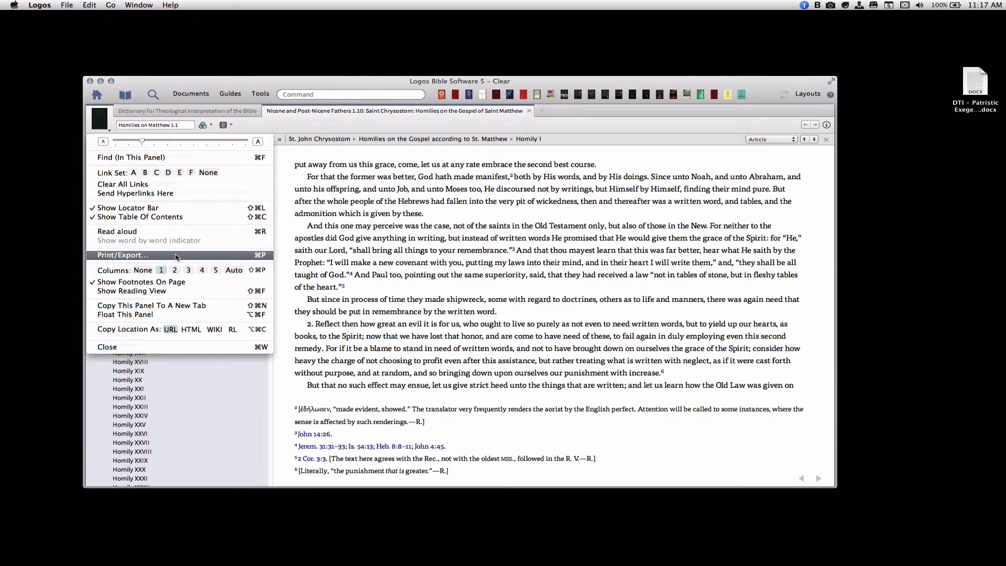
click(176, 255)
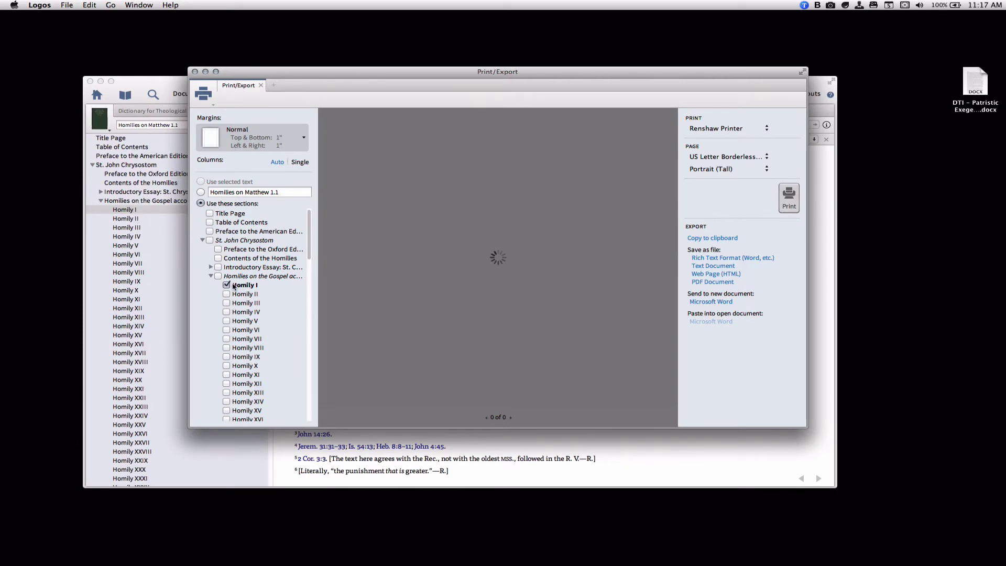
scroll(233, 288, down, 2)
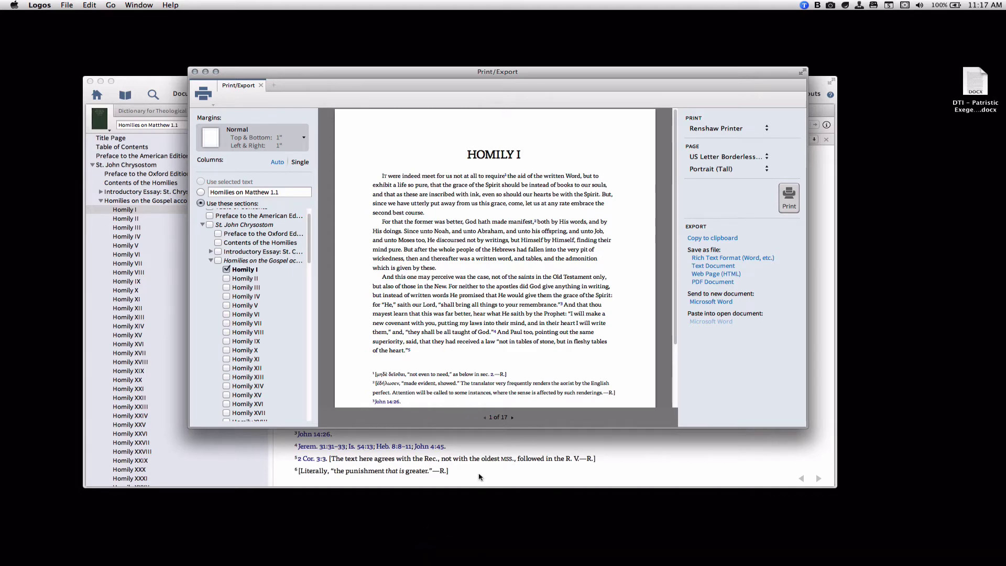
Start Microsoft Word via the launcher, close blank Document1, and return to Logos Print/Export.
key(alt+space)
text(mic)
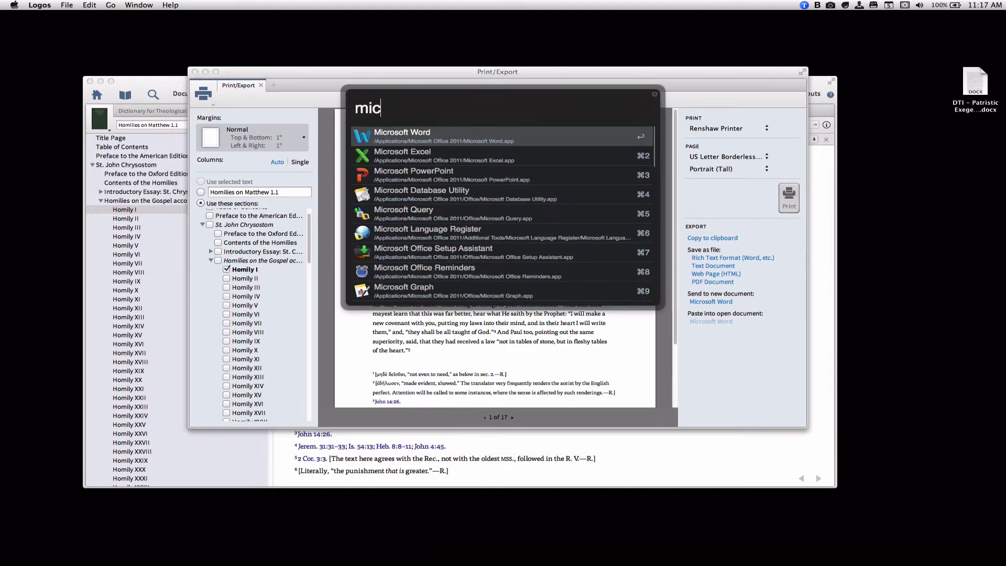
key(Return)
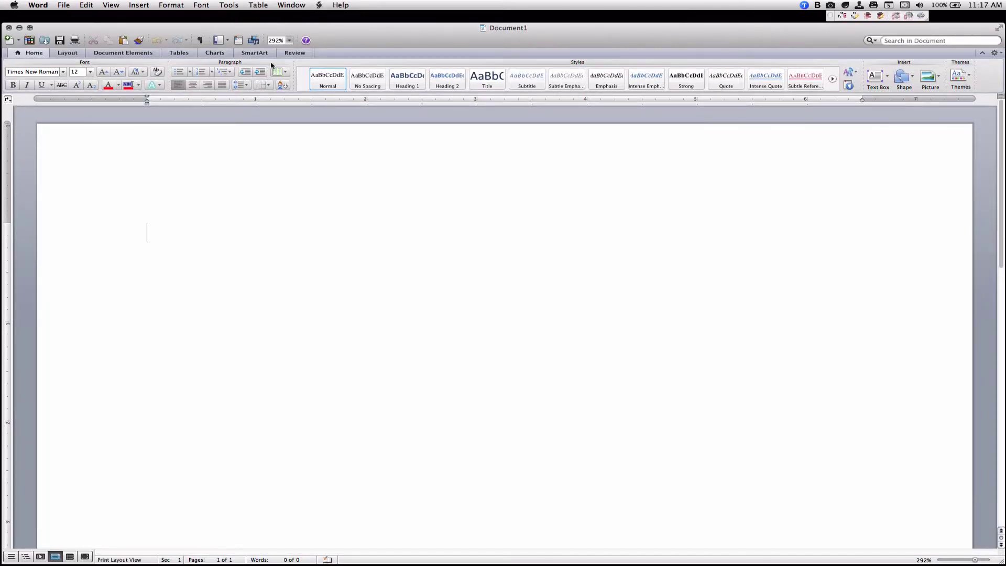
click(19, 27)
click(575, 93)
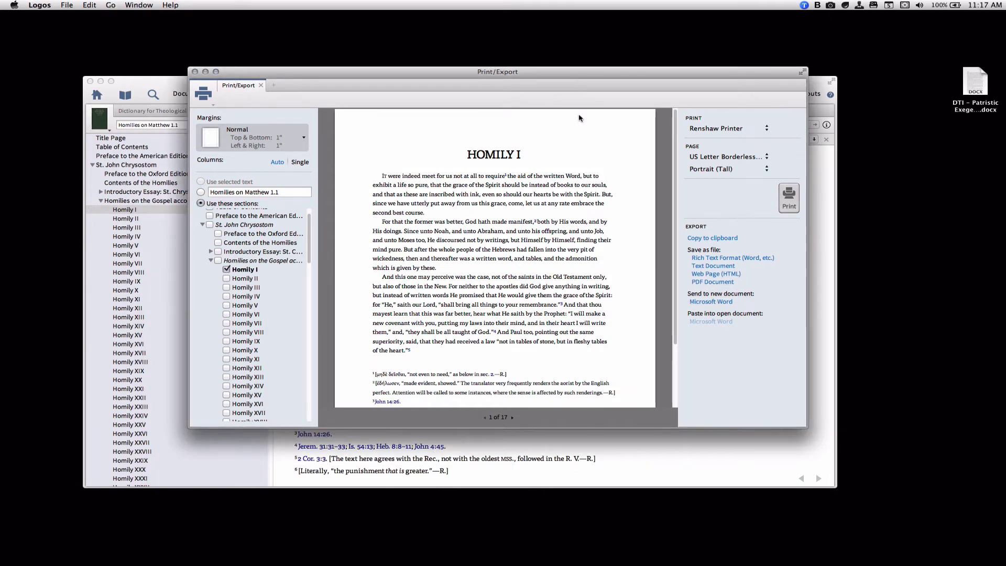
Send Homily I from Logos into a new Microsoft Word document and look through it.
click(717, 304)
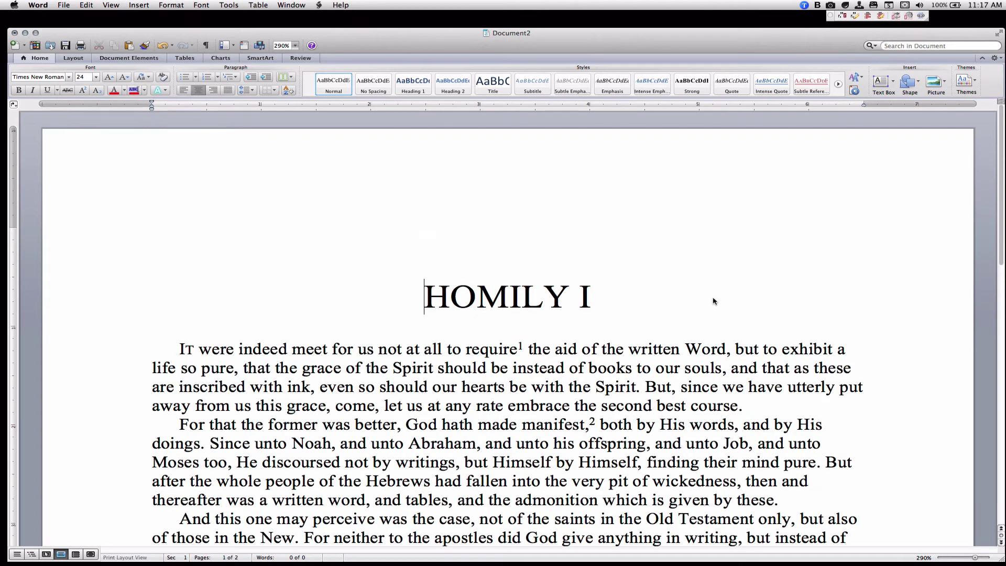
scroll(826, 316, down, 5)
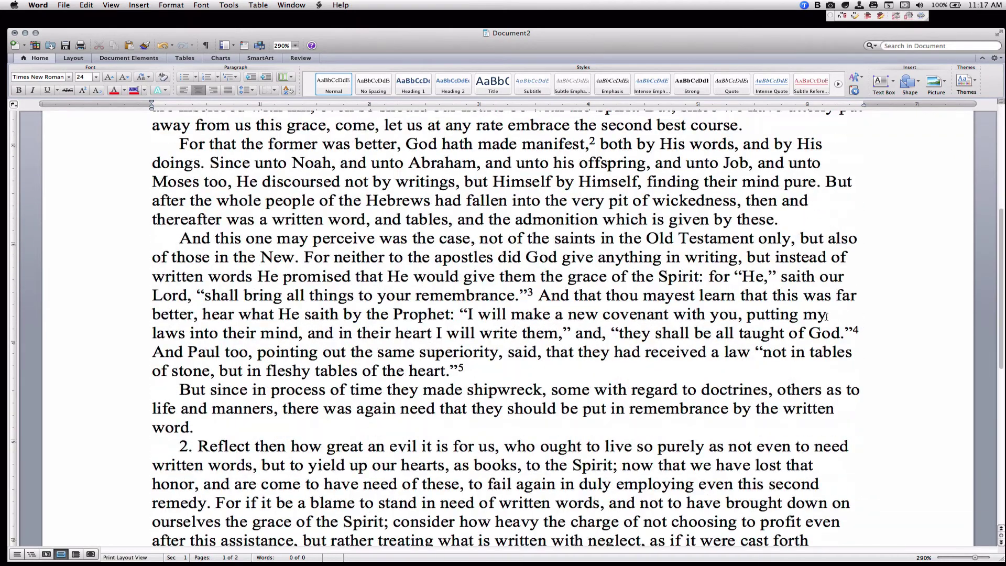
scroll(705, 319, down, 20)
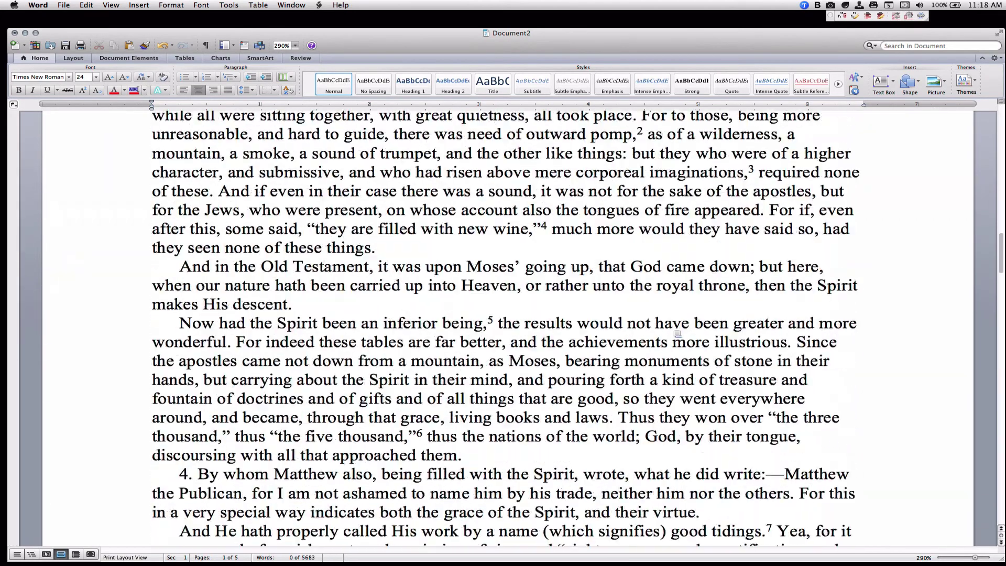
scroll(677, 333, up, 20)
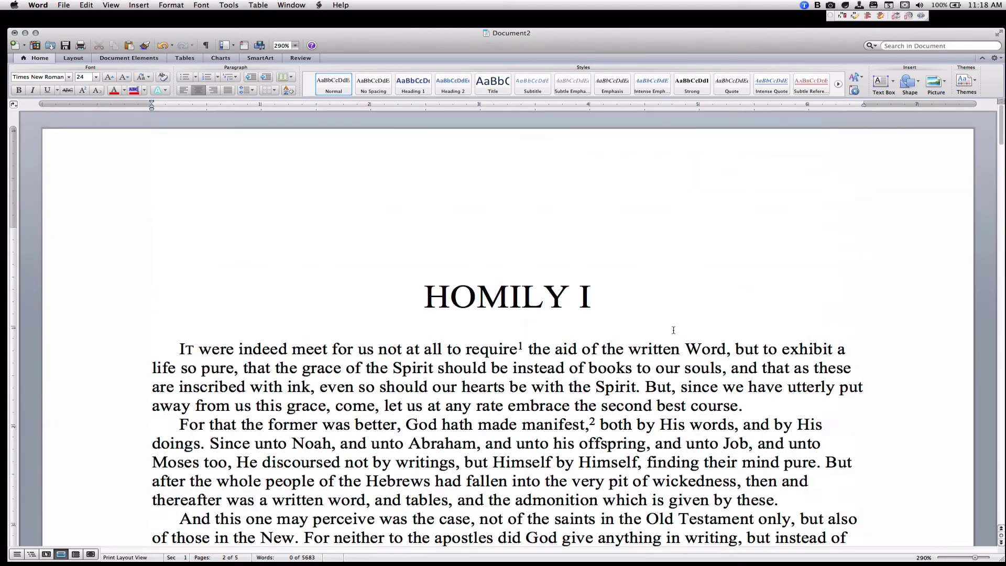
scroll(626, 328, down, 8)
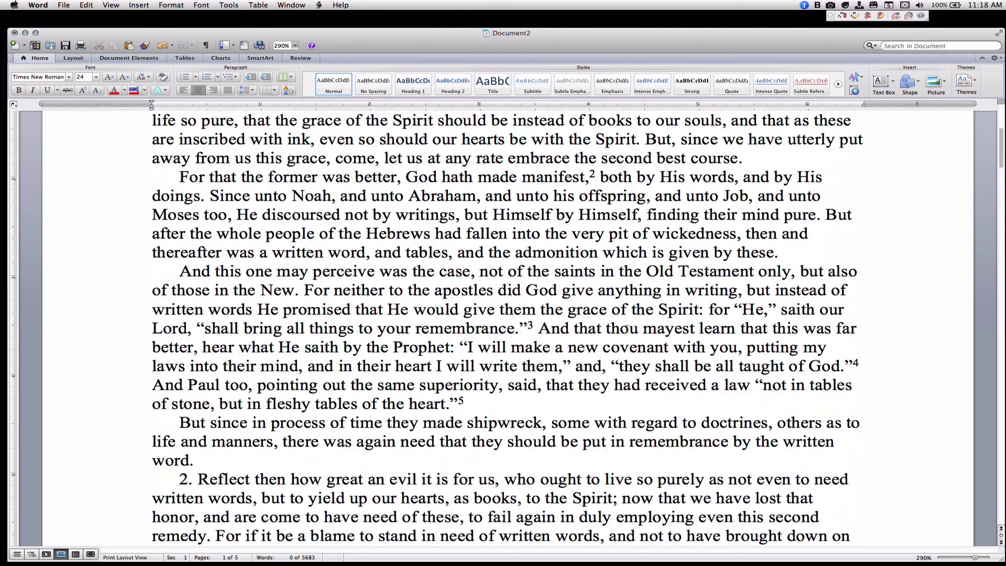
scroll(627, 328, down, 10)
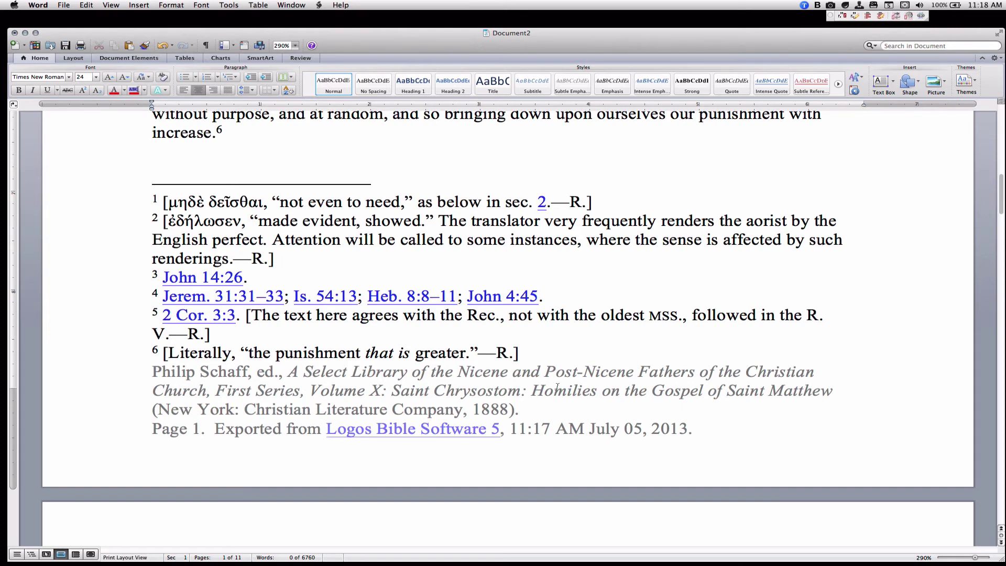
Delete all the citation and export text from the document's footer.
double_click(557, 386)
click(540, 405)
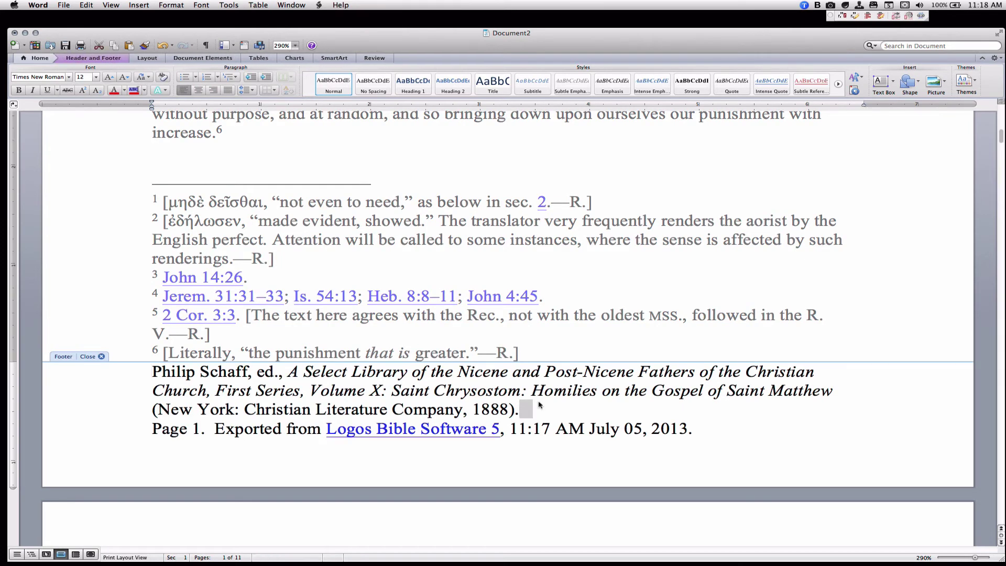
key(super+a)
key(BackSpace)
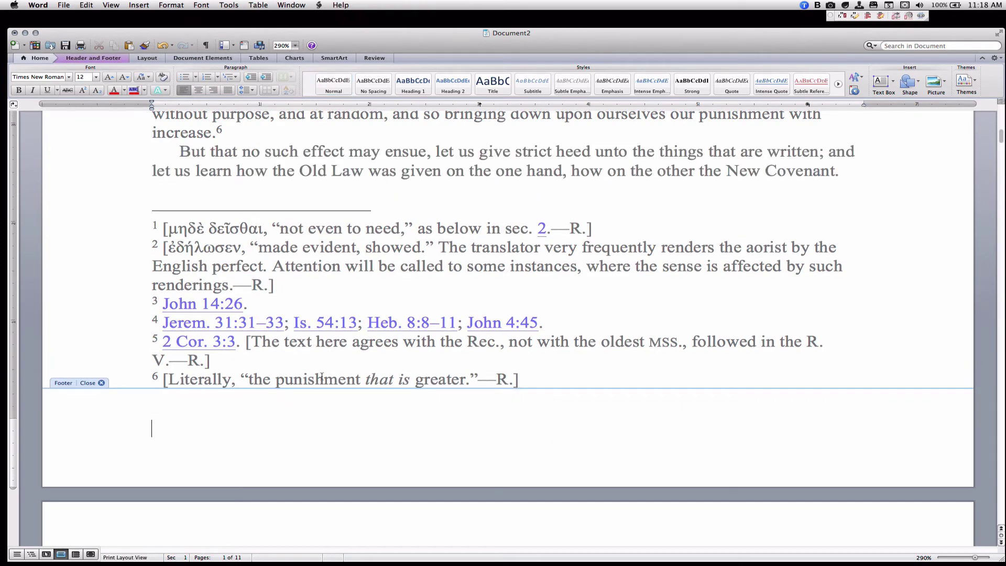
click(90, 383)
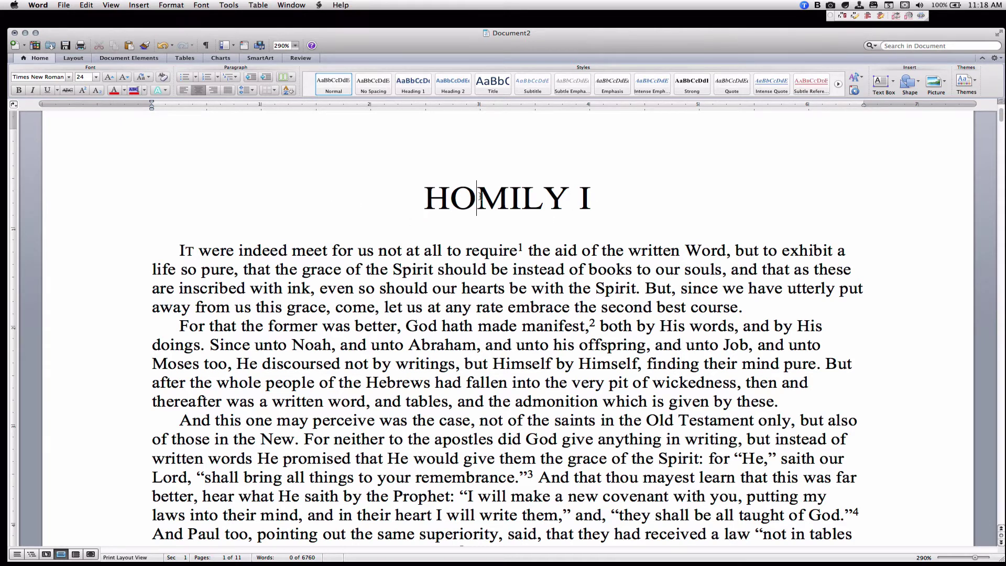
Replace the HOMILY I title with a Heading 1 'John Chrysostom - Homilies on St. Matthew'.
double_click(481, 198)
key(Delete)
key(Delete)
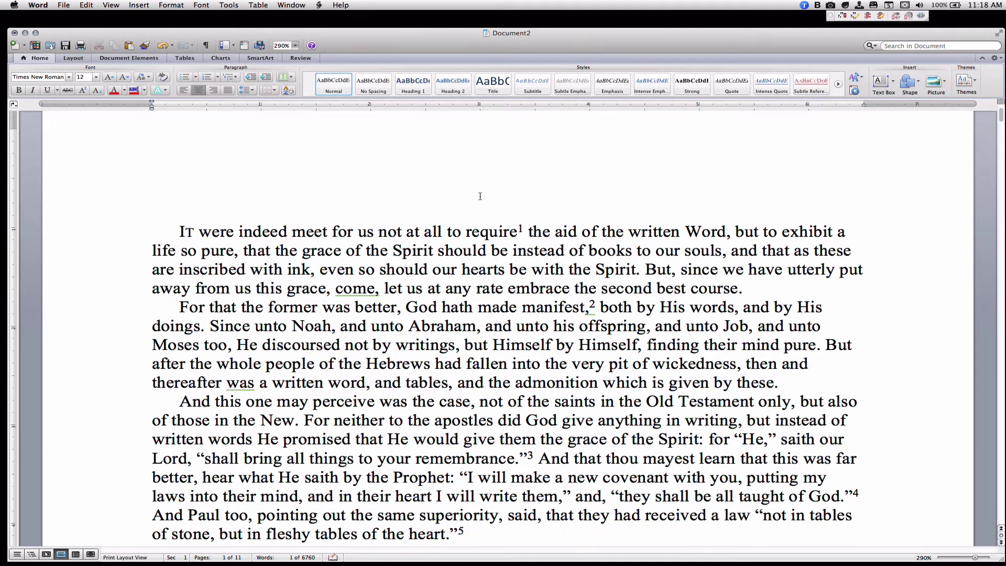
click(421, 88)
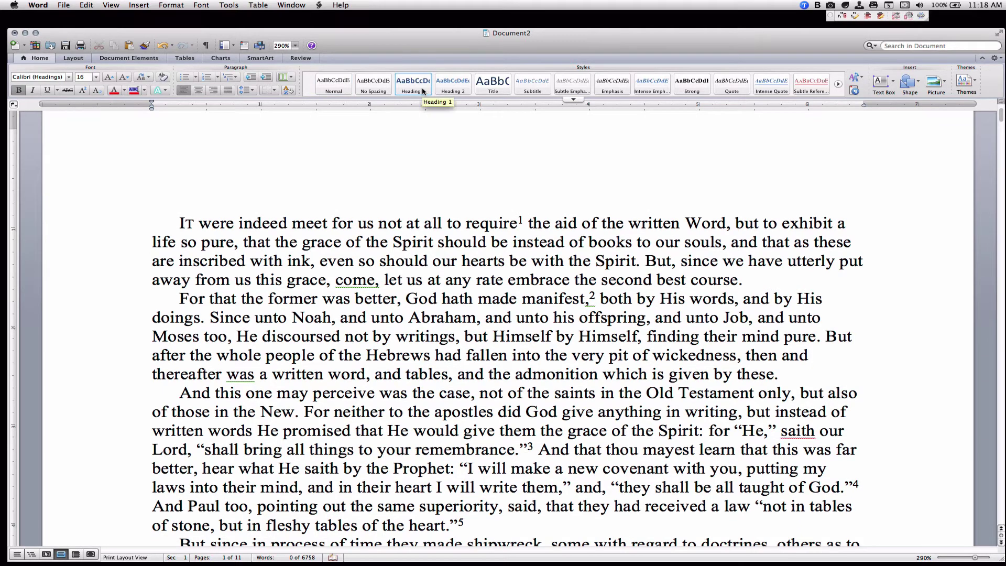
text(John Chry)
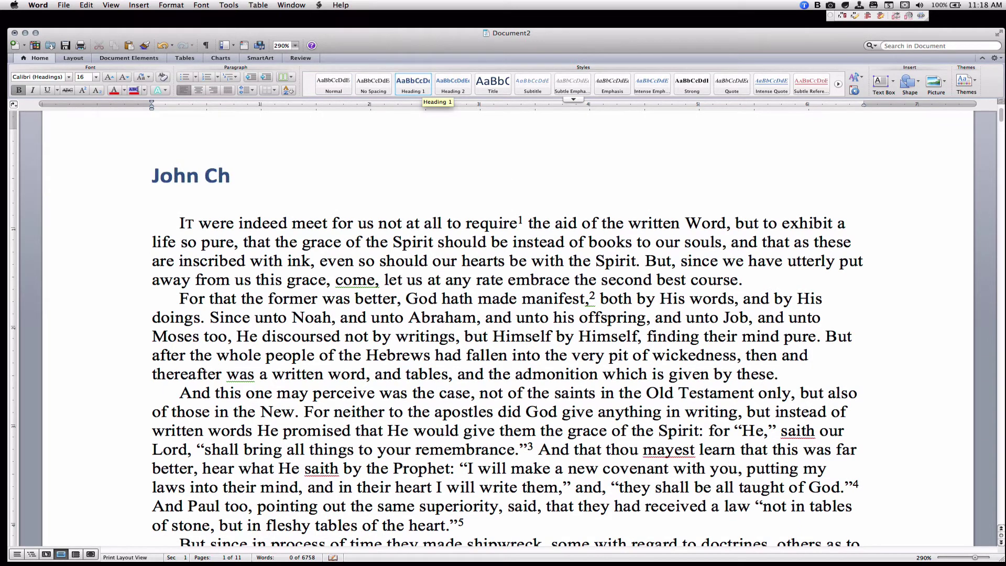
key(BackSpace)
text(rysostom)
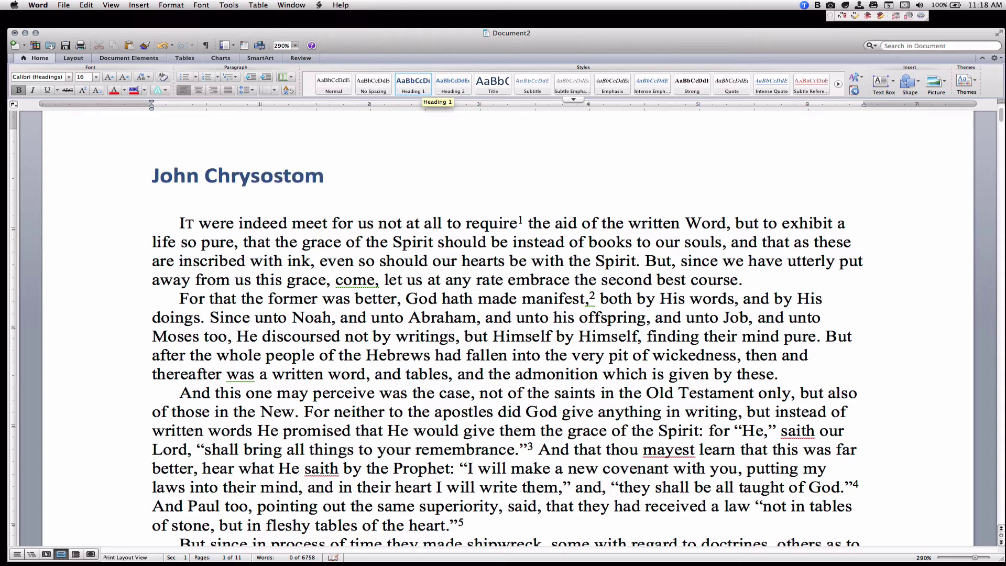
text( - Homili)
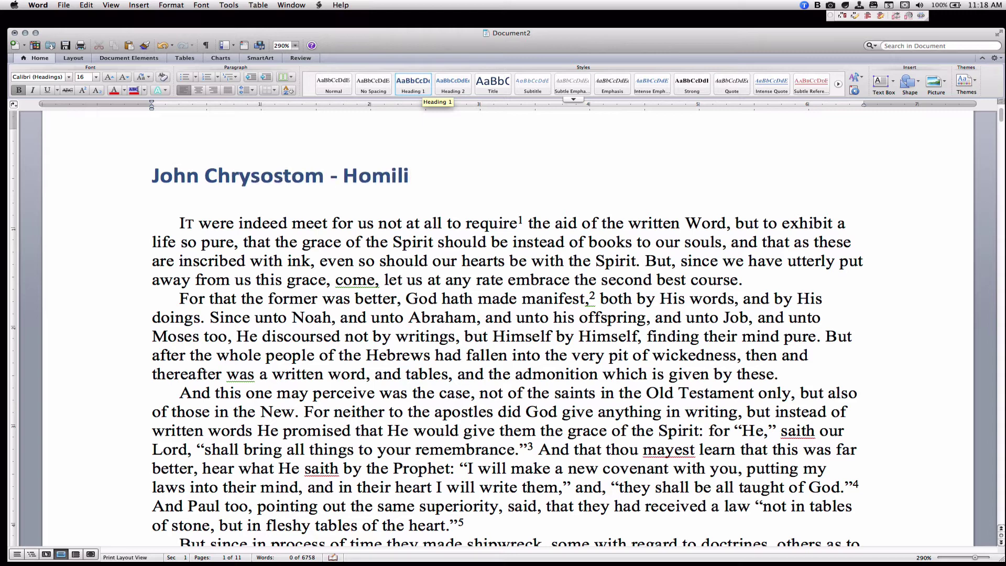
text(es on St. Matthew)
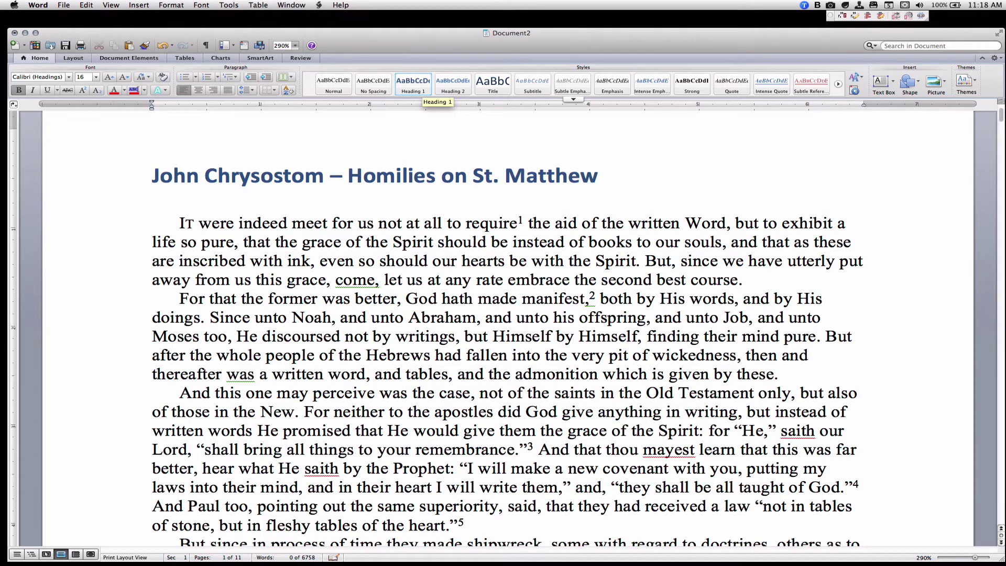
Add a 'Homily 1' Heading 2 subheading directly below the title, removing the blank line.
key(Return)
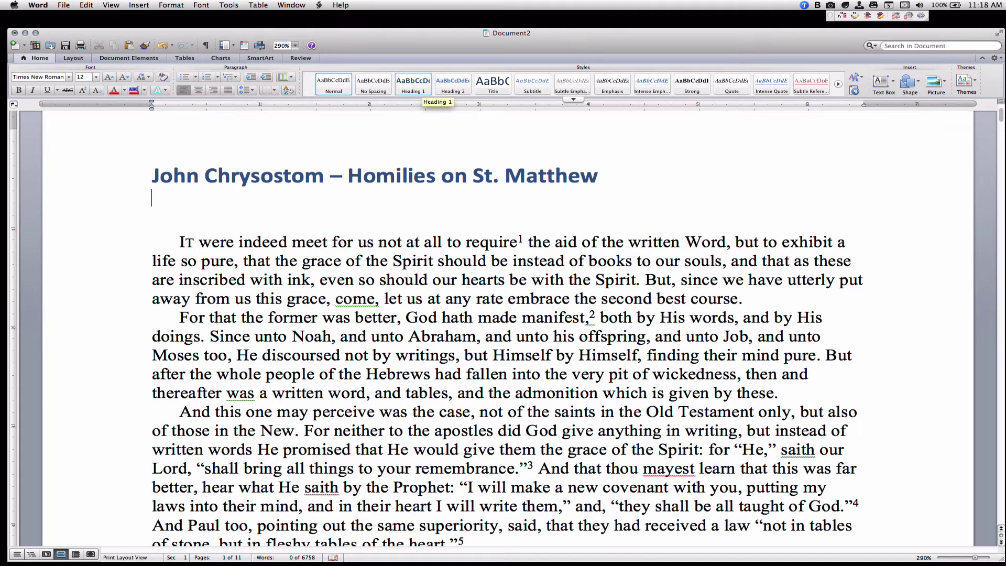
key(Return)
text(Homily 1)
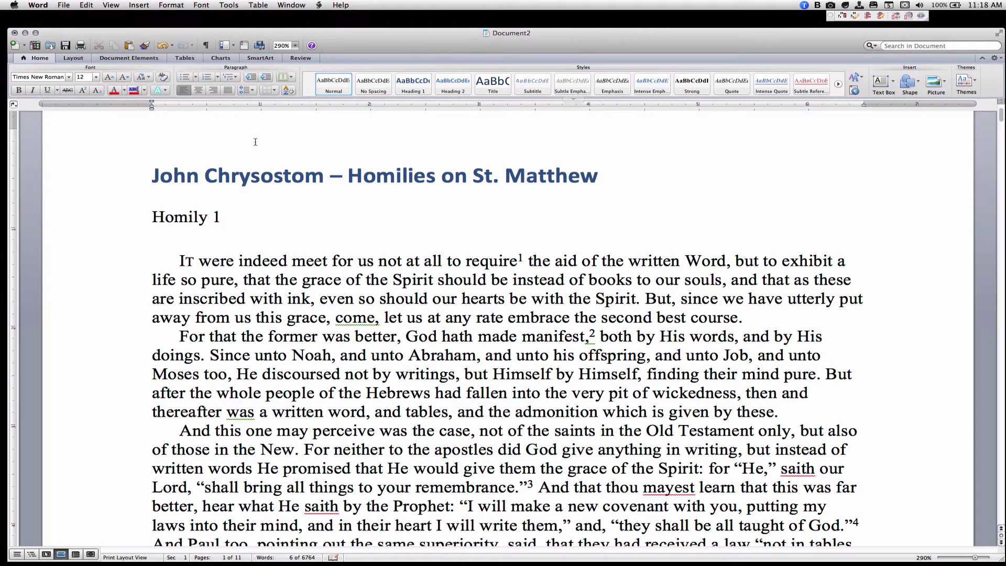
click(199, 215)
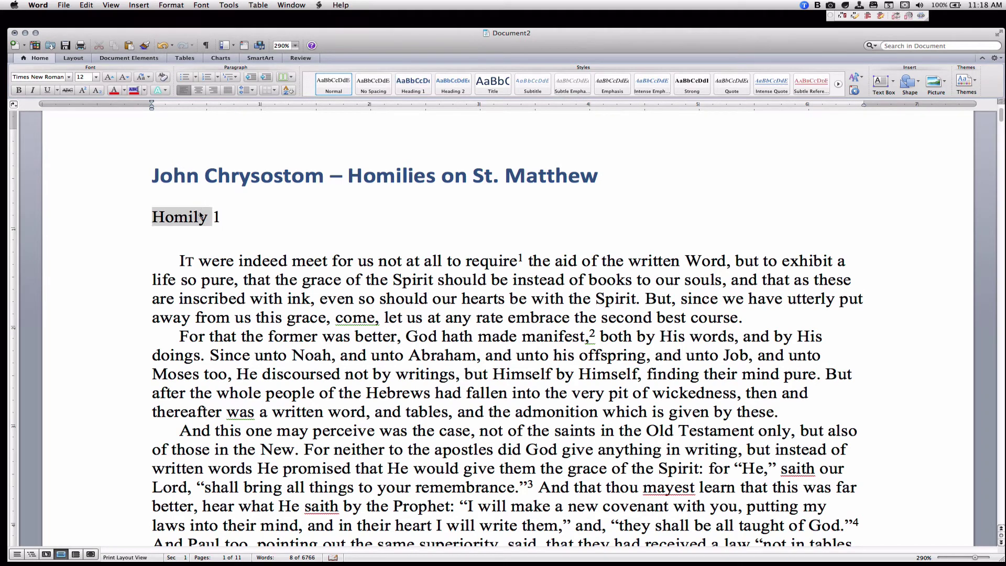
drag(200, 215, 223, 217)
click(453, 83)
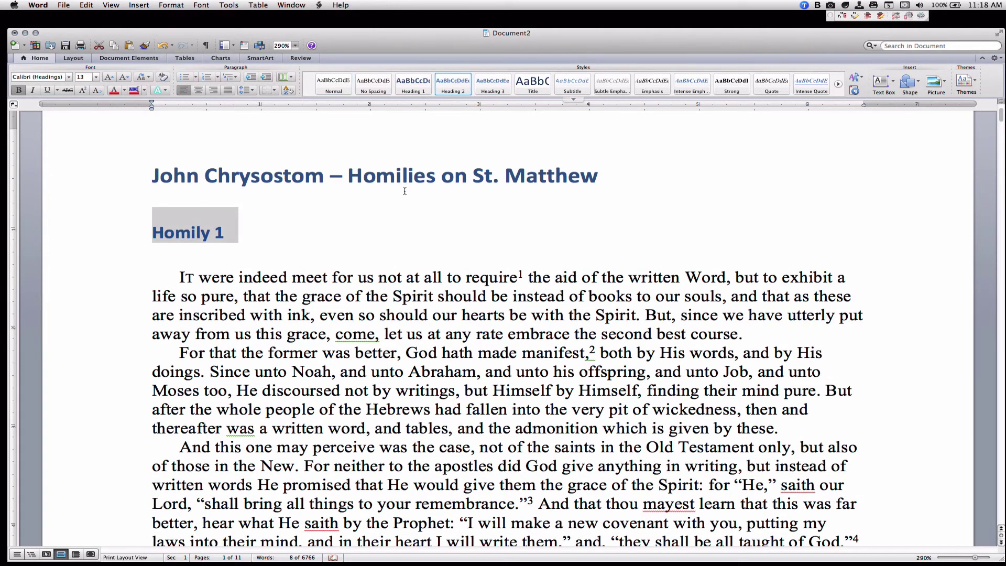
click(367, 195)
key(BackSpace)
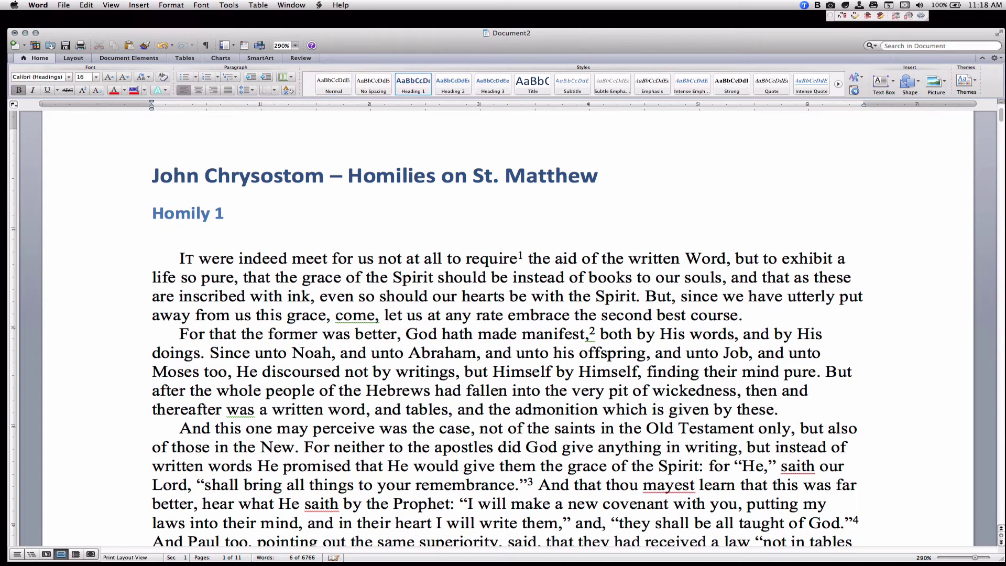
Save the document to the Desktop as Homily 1.docx.
click(63, 6)
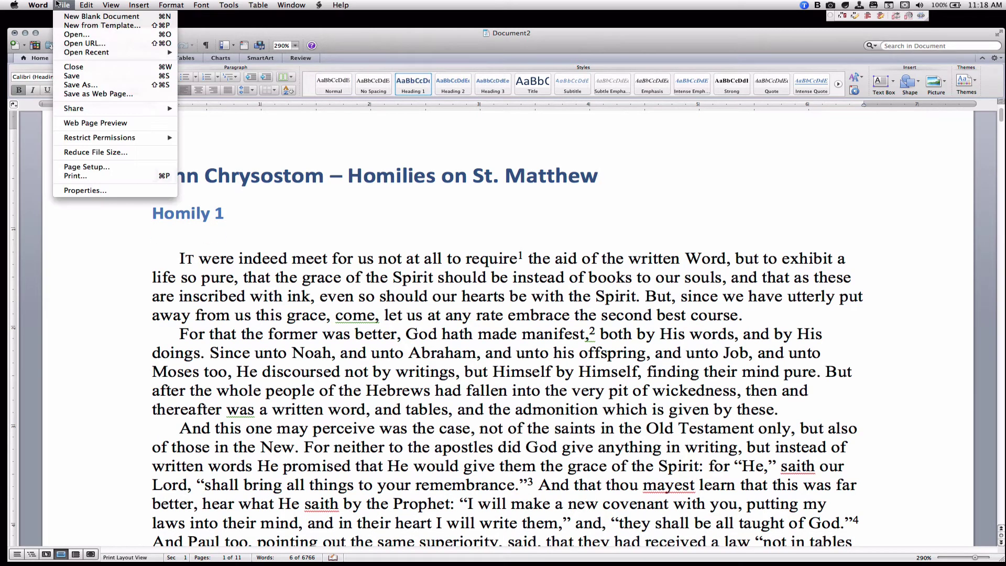
click(118, 85)
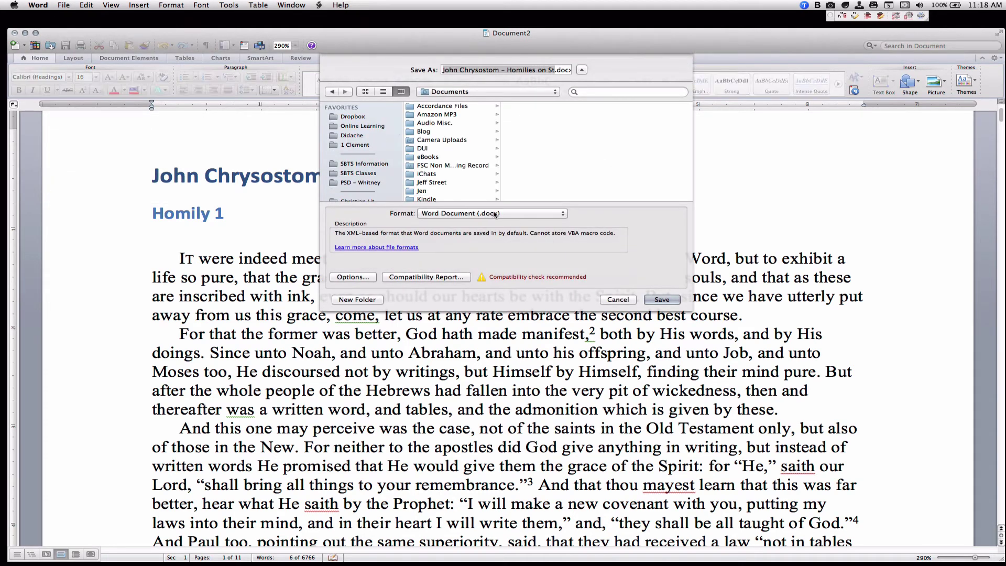
scroll(381, 175, down, 5)
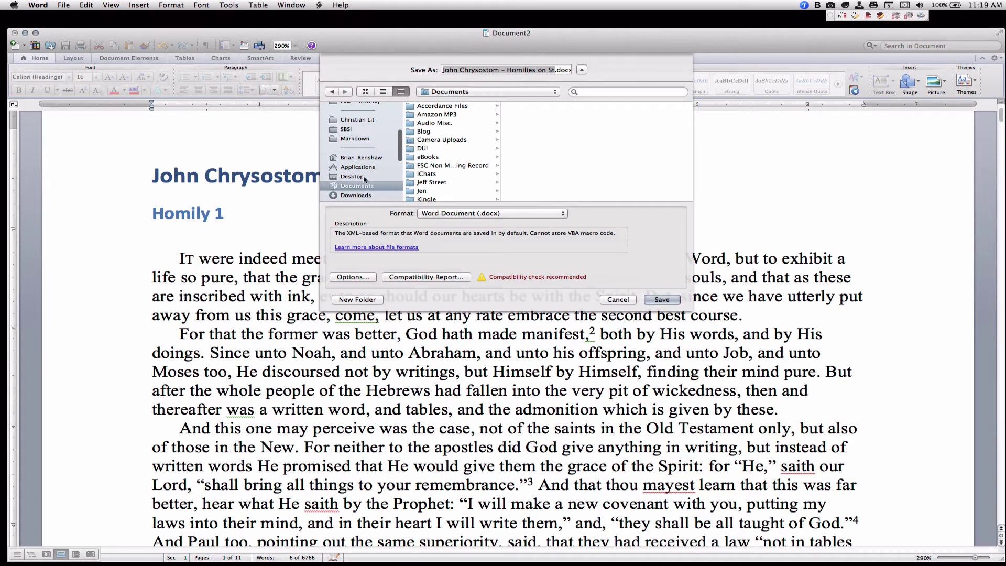
click(364, 177)
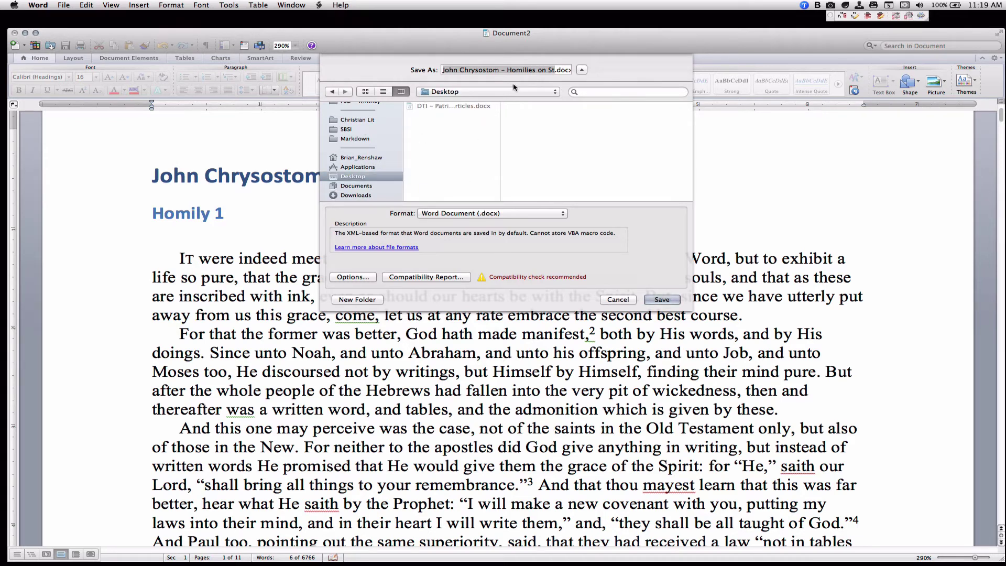
text(Homily 1)
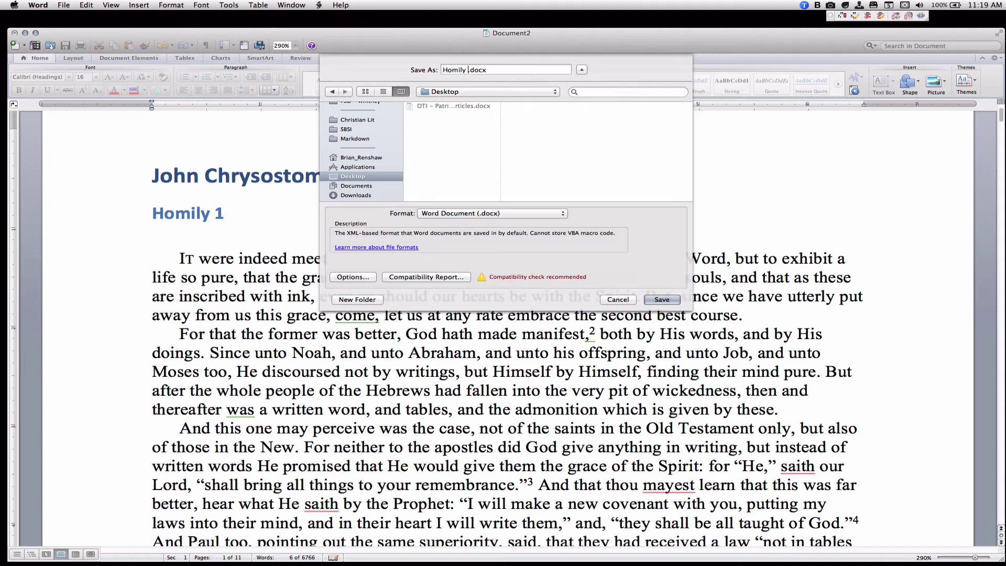
key(Return)
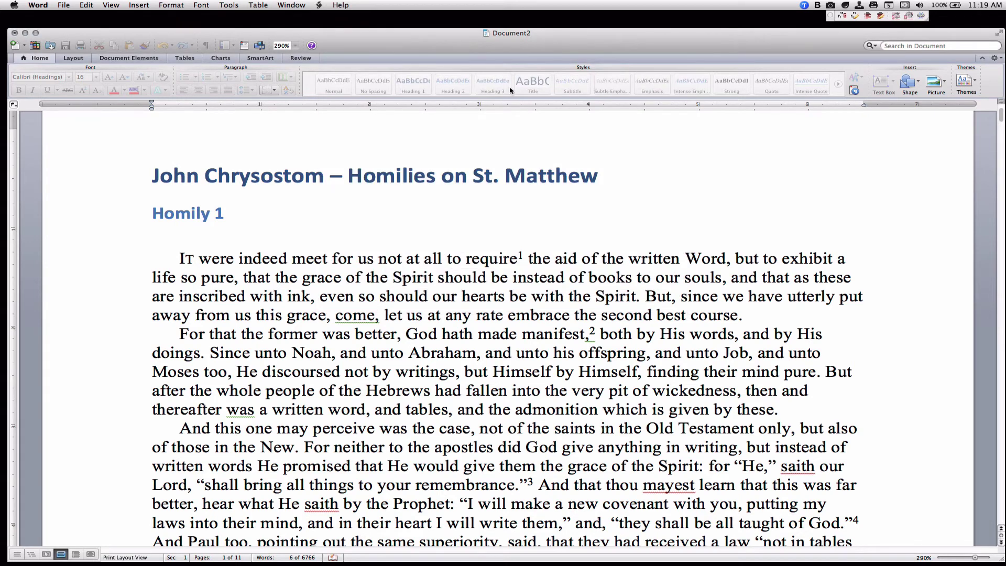
Close the Word document and both Logos windows.
click(24, 32)
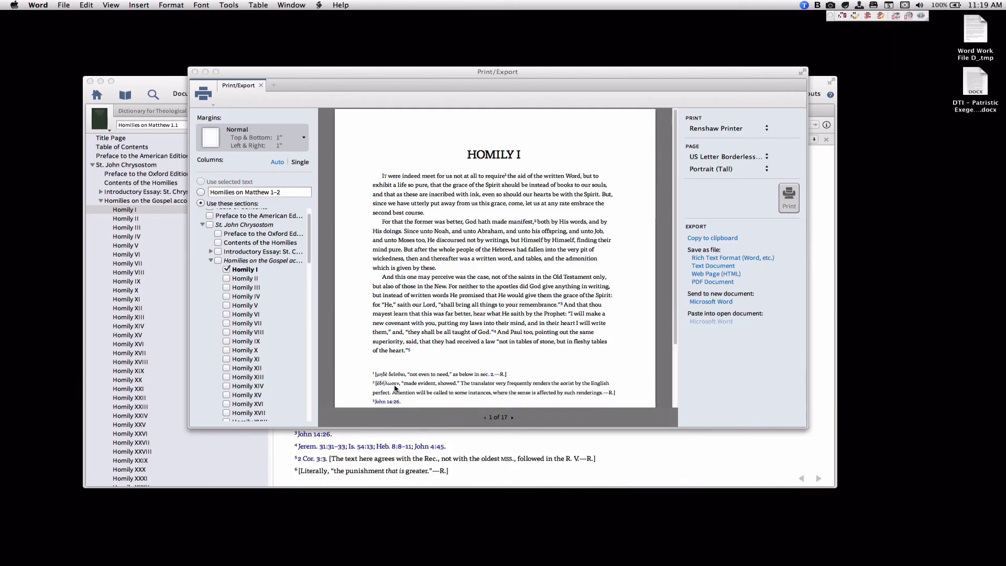
click(195, 72)
click(89, 81)
Launch Send to Kindle and drop Homily 1.docx into it.
mouse_move(323, 564)
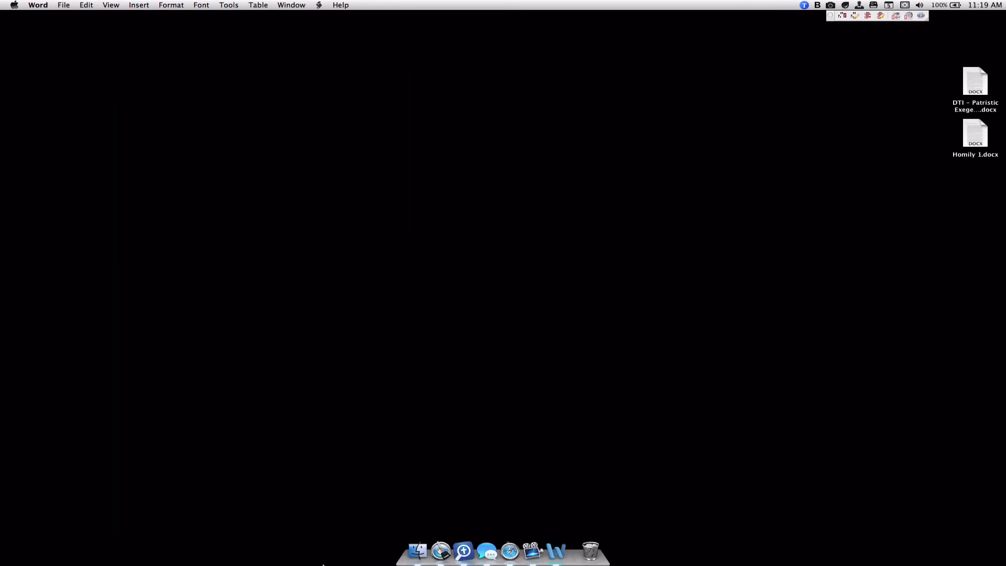
key(alt+space)
text(send)
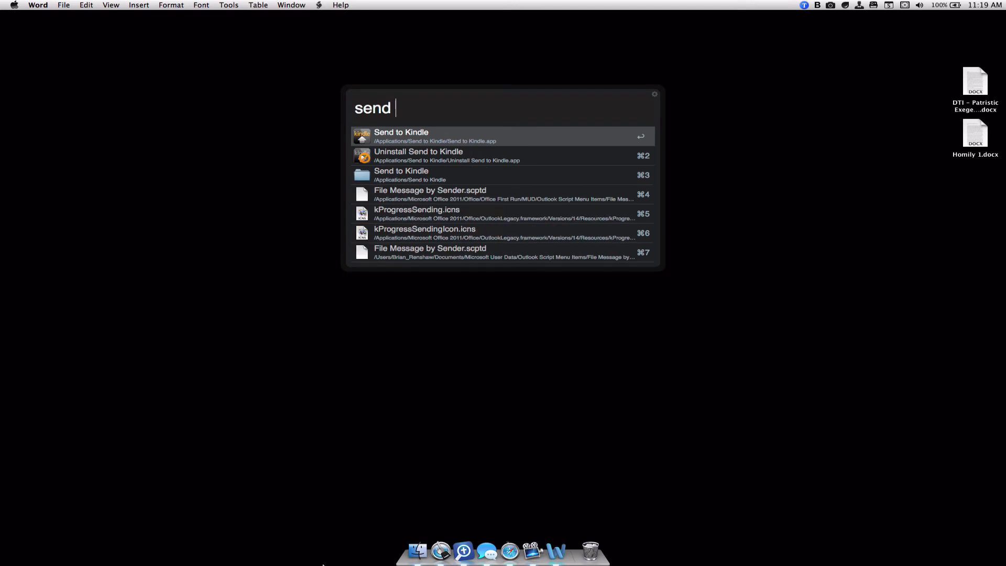
key(Return)
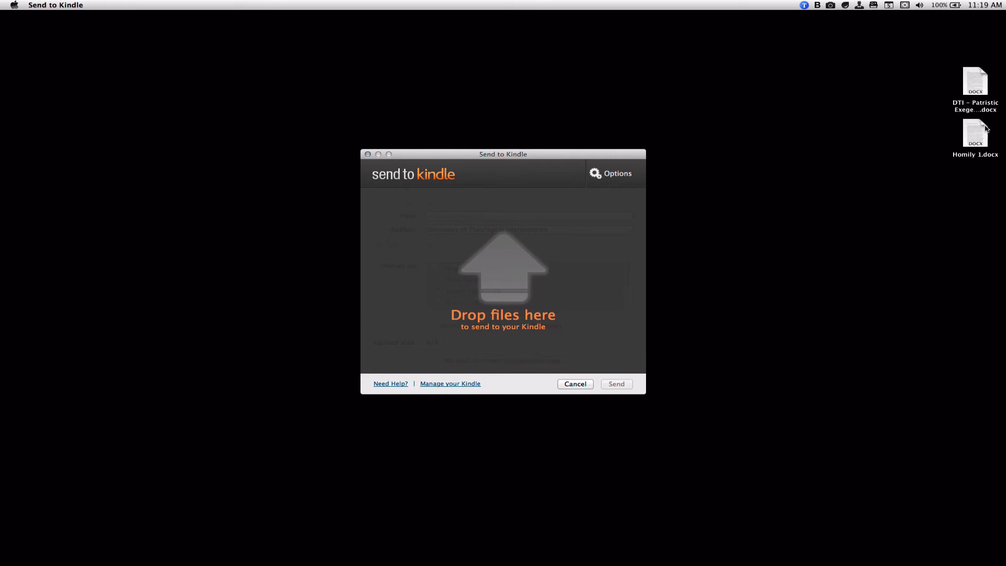
drag(987, 137, 567, 258)
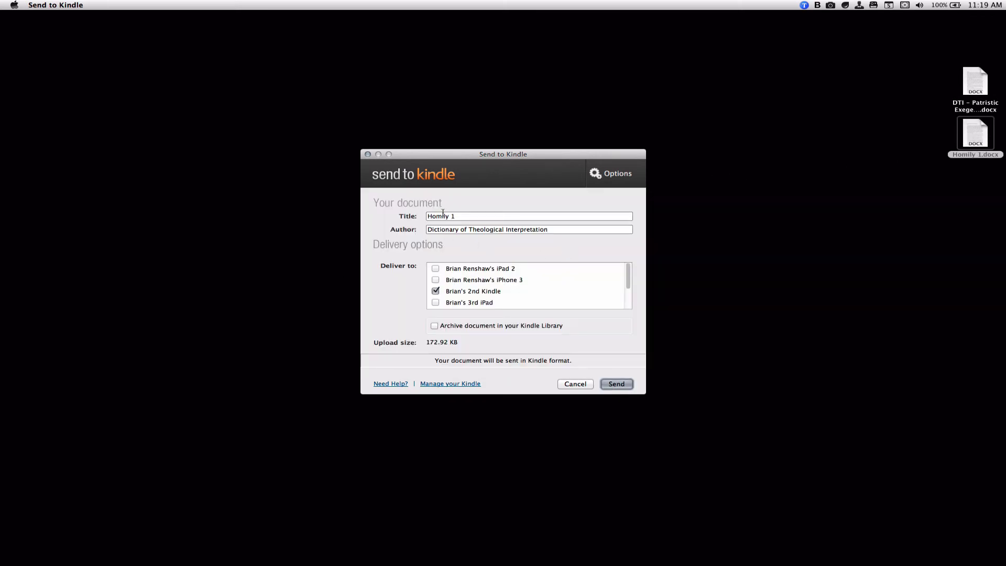
Set author to John Chrysostom, add the iPad 2 as a destination, and send.
triple_click(467, 231)
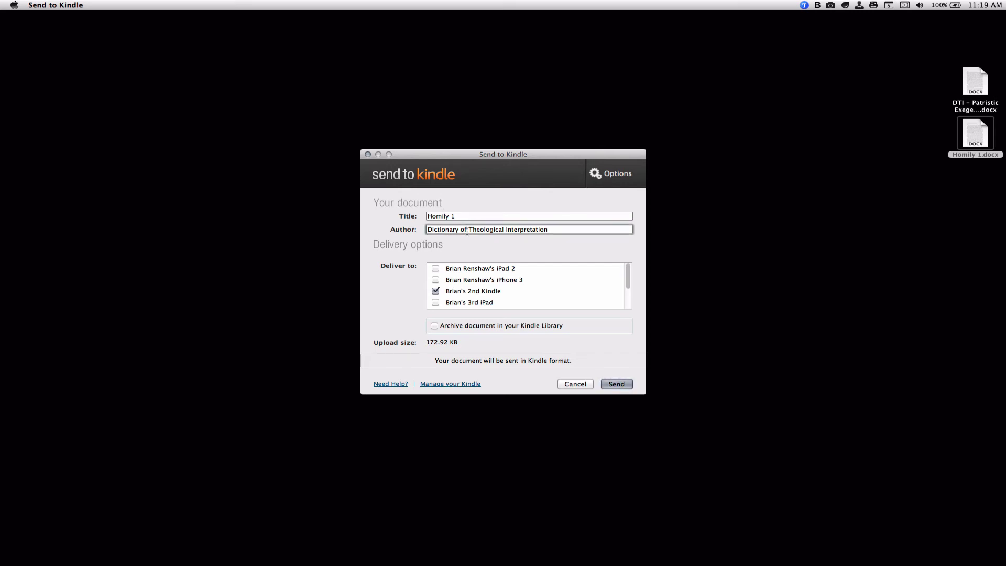
text(John Chry)
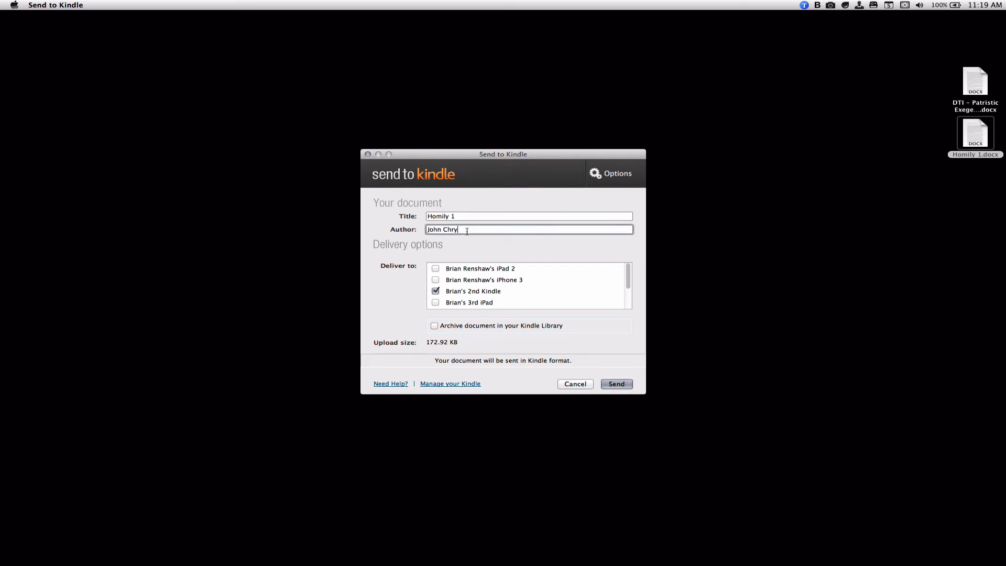
text(sostom)
click(435, 268)
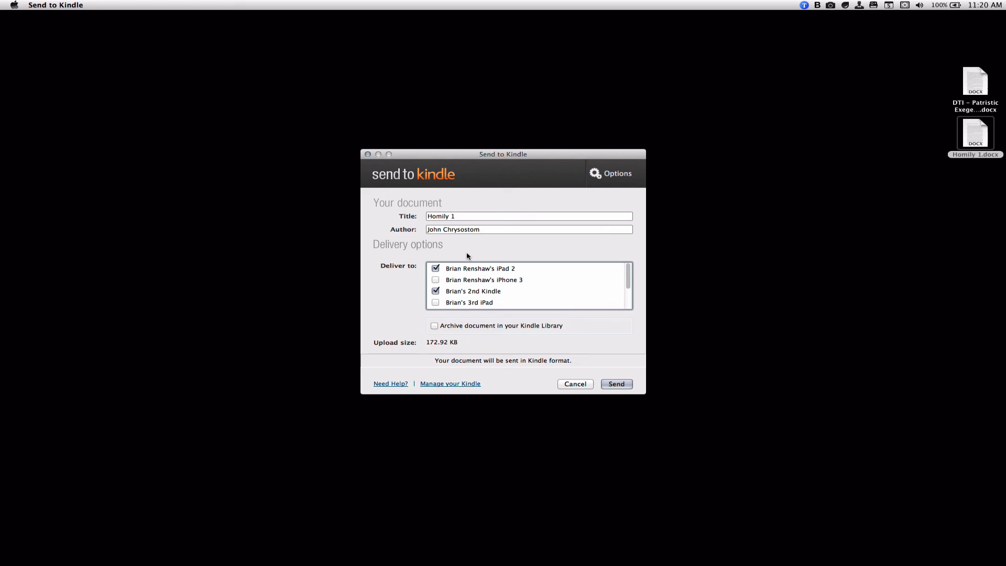
click(616, 384)
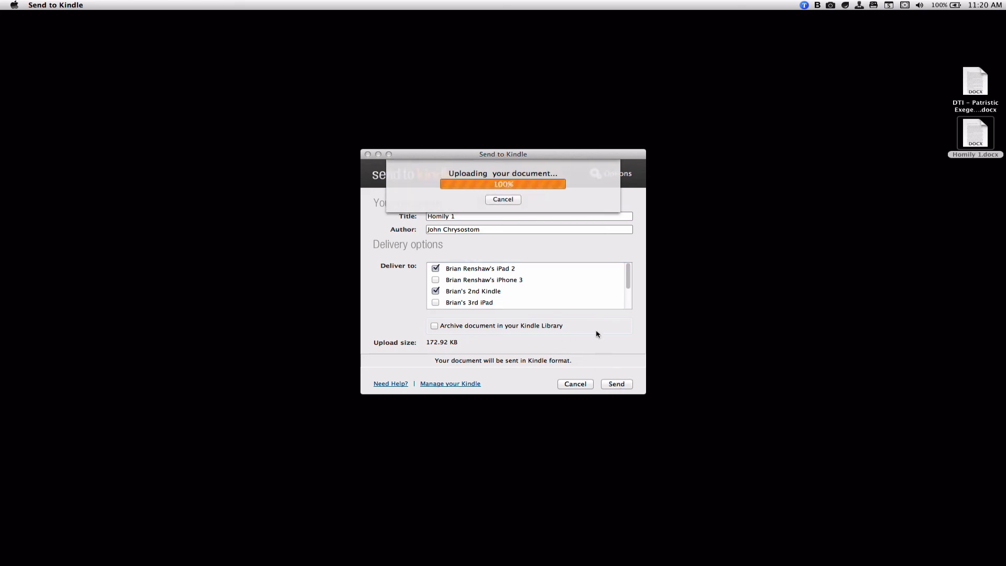